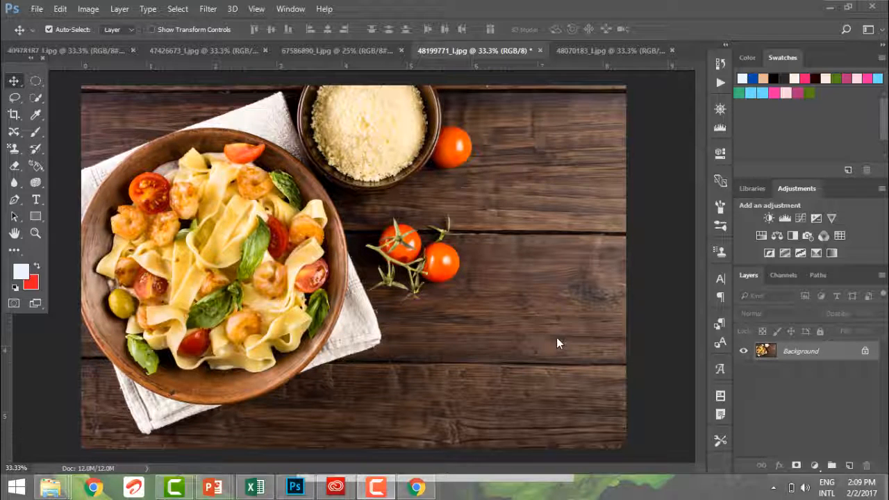
# Erase over the upper pasta on the Background layer using the Eraser tool at 13% flow.
pyautogui.click(20, 168)
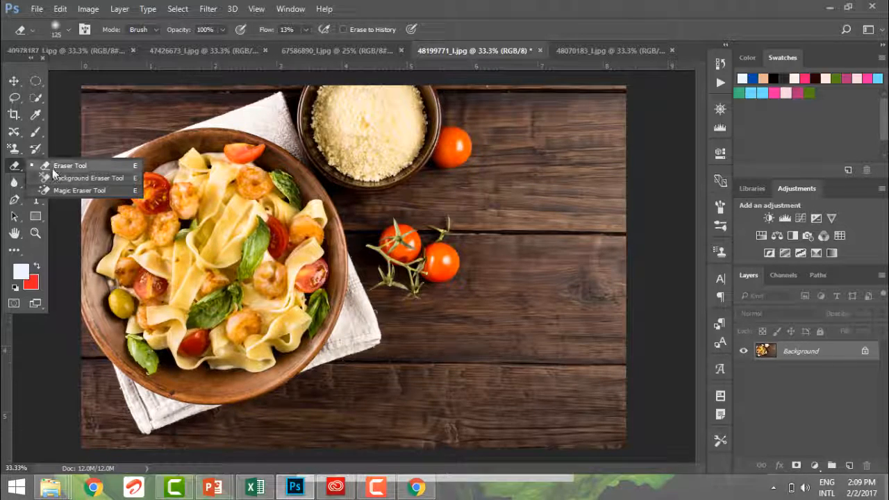
pyautogui.click(54, 167)
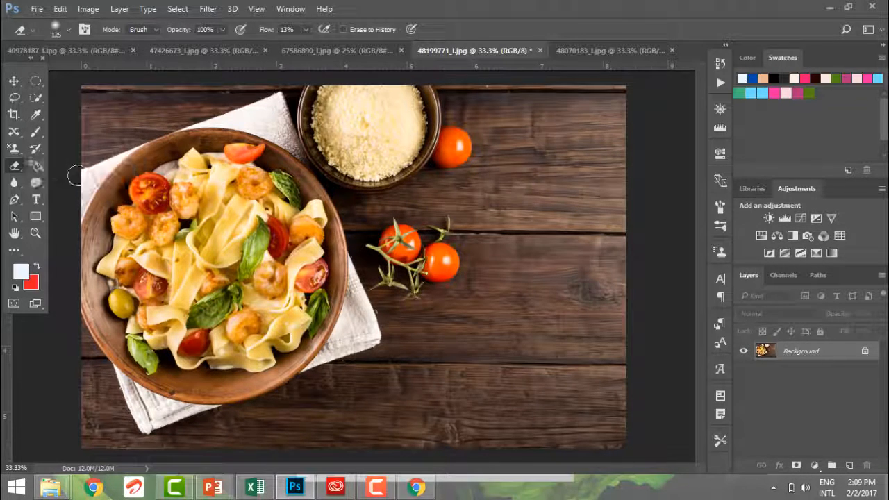
pyautogui.moveTo(186, 230)
pyautogui.mouseDown()
pyautogui.moveTo(189, 206)
pyautogui.moveTo(200, 233)
pyautogui.moveTo(171, 189)
pyautogui.moveTo(148, 210)
pyautogui.mouseUp()
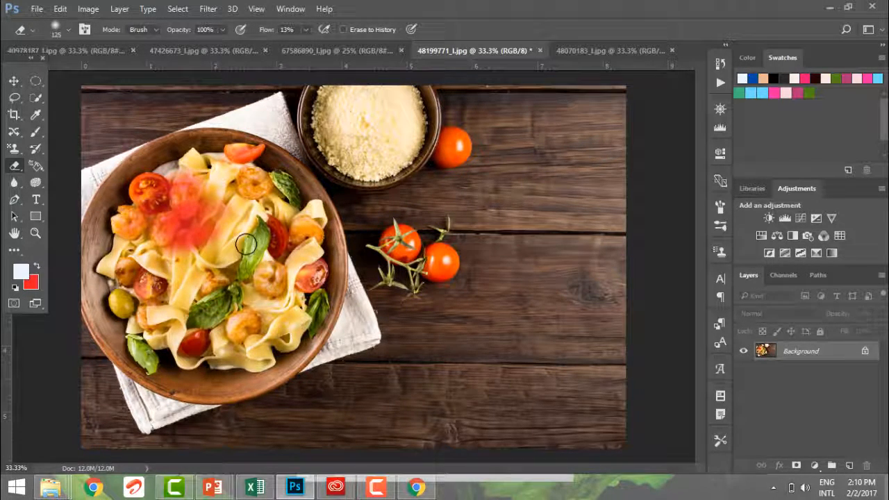
pyautogui.moveTo(201, 229)
pyautogui.mouseDown()
pyautogui.moveTo(198, 246)
pyautogui.moveTo(167, 200)
pyautogui.moveTo(159, 217)
pyautogui.moveTo(175, 246)
pyautogui.moveTo(222, 272)
pyautogui.moveTo(233, 251)
pyautogui.mouseUp()
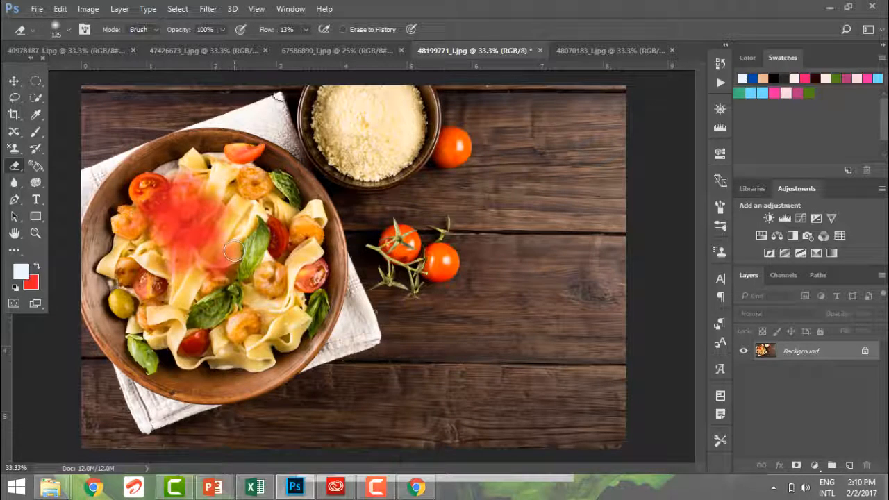
# Raise the eraser flow to 100% and erase a solid patch over the middle of the pasta.
pyautogui.click(306, 29)
pyautogui.moveTo(306, 46); pyautogui.dragTo(366, 50)
pyautogui.moveTo(224, 219)
pyautogui.mouseDown()
pyautogui.moveTo(196, 221)
pyautogui.moveTo(206, 190)
pyautogui.moveTo(179, 194)
pyautogui.moveTo(235, 232)
pyautogui.moveTo(230, 210)
pyautogui.mouseUp()
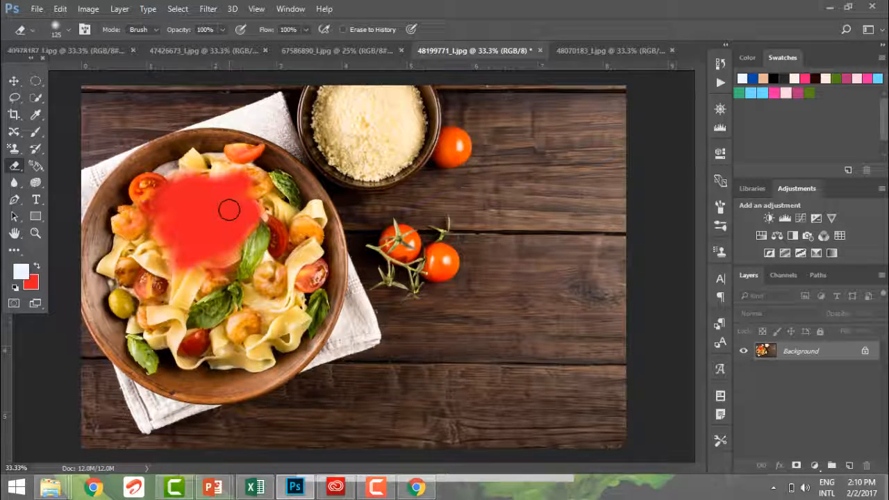
# Undo all the eraser strokes on the Background layer and duplicate that layer.
pyautogui.hotkey('ctrl', 'alt', 'z')
pyautogui.hotkey('ctrl', 'alt', 'z')
pyautogui.hotkey('ctrl', 'alt', 'z')
pyautogui.hotkey('ctrl', 'alt', 'z')
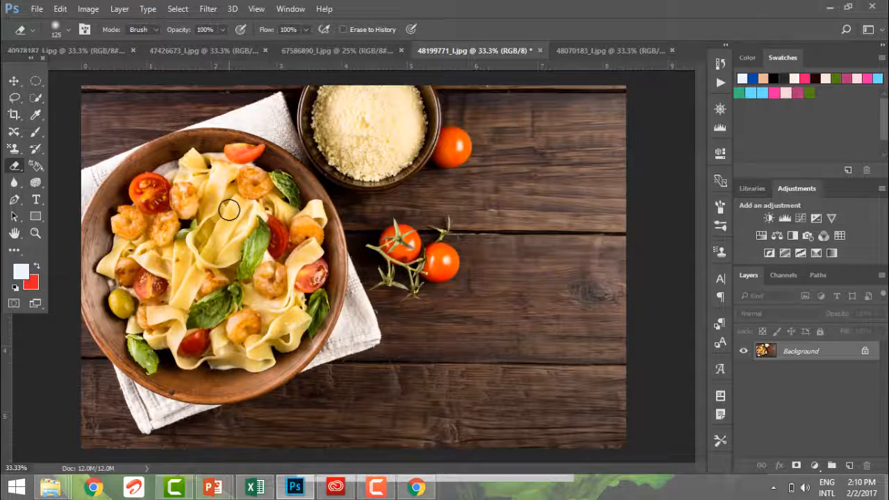
pyautogui.hotkey('ctrl', 'j')
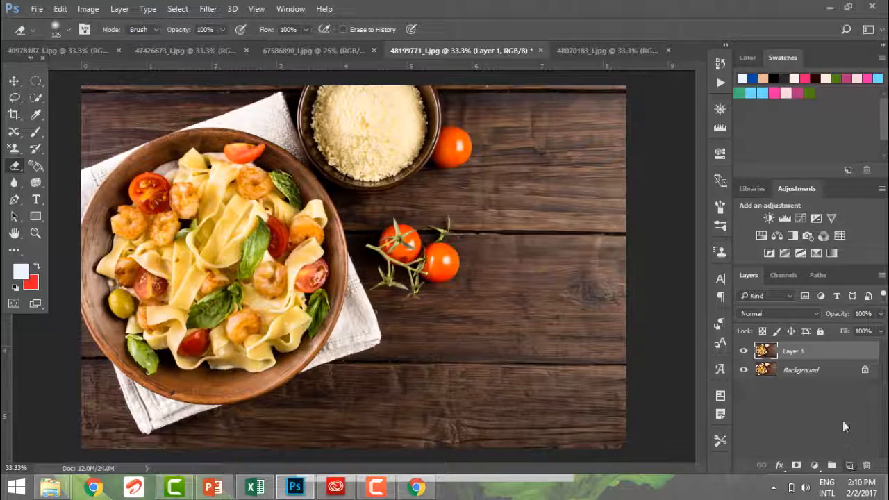
# Delete the original Background layer and erase a large area across the pasta bowl on Layer 1.
pyautogui.moveTo(825, 370); pyautogui.dragTo(866, 465)
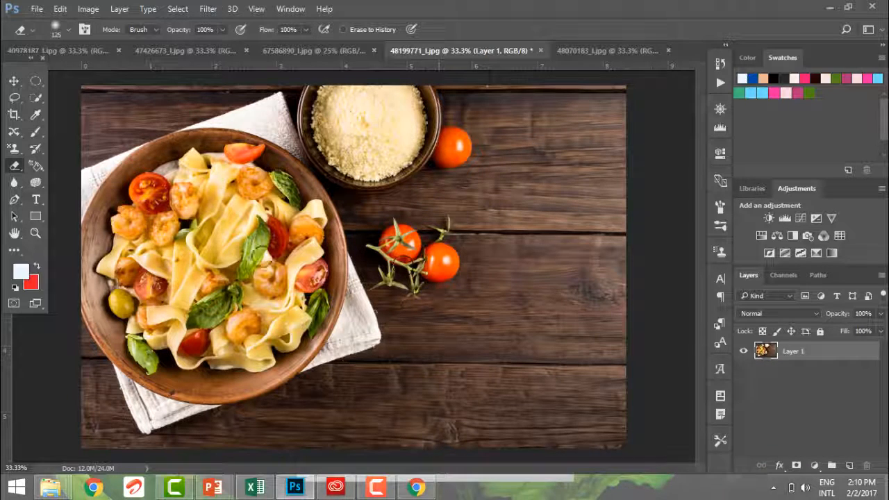
pyautogui.moveTo(254, 252)
pyautogui.mouseDown()
pyautogui.moveTo(190, 250)
pyautogui.moveTo(289, 246)
pyautogui.moveTo(257, 336)
pyautogui.moveTo(298, 258)
pyautogui.moveTo(294, 317)
pyautogui.moveTo(295, 233)
pyautogui.moveTo(262, 229)
pyautogui.moveTo(274, 260)
pyautogui.moveTo(347, 264)
pyautogui.moveTo(323, 219)
pyautogui.moveTo(385, 202)
pyautogui.moveTo(377, 224)
pyautogui.moveTo(324, 238)
pyautogui.mouseUp()
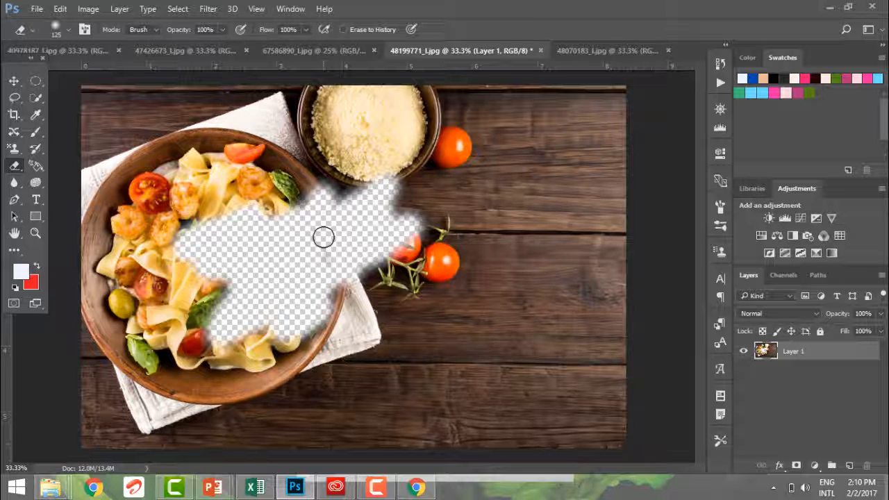
# Switch the eraser mode to Block and extend the erased area just below the cheese bowl.
pyautogui.click(148, 30)
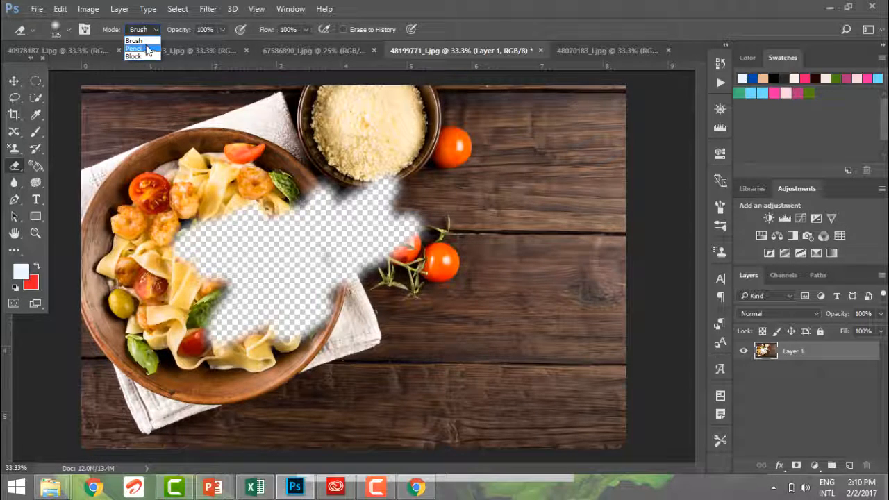
pyautogui.click(144, 54)
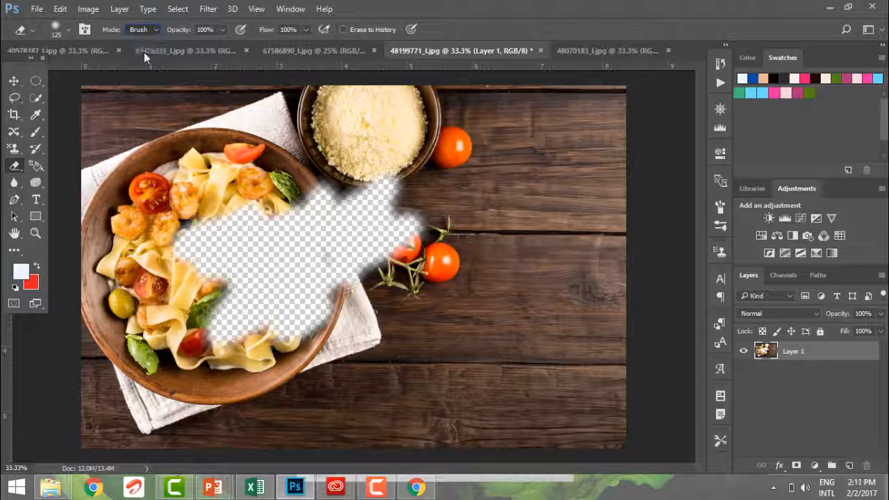
pyautogui.moveTo(382, 214)
pyautogui.mouseDown()
pyautogui.moveTo(405, 210)
pyautogui.moveTo(409, 199)
pyautogui.moveTo(399, 193)
pyautogui.moveTo(408, 186)
pyautogui.moveTo(391, 192)
pyautogui.moveTo(395, 187)
pyautogui.mouseUp()
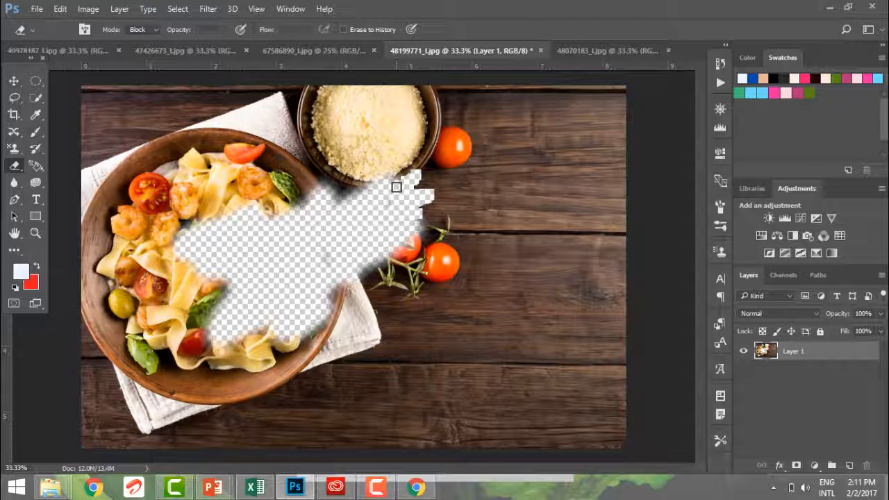
# Undo the erasing and the Background layer deletion, and return the eraser mode to Brush.
pyautogui.hotkey('ctrl', 'alt', 'z')
pyautogui.hotkey('ctrl', 'alt', 'z')
pyautogui.hotkey('ctrl', 'alt', 'z')
pyautogui.hotkey('ctrl', 'alt', 'z')
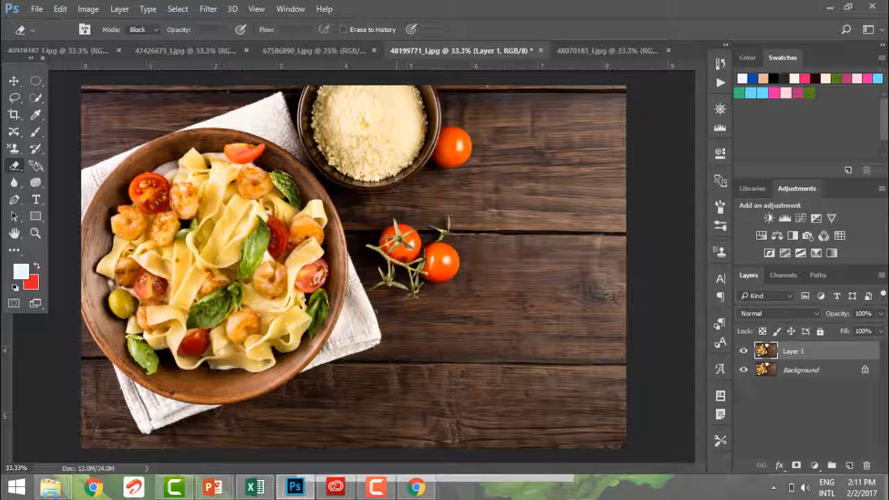
pyautogui.click(146, 32)
pyautogui.click(146, 37)
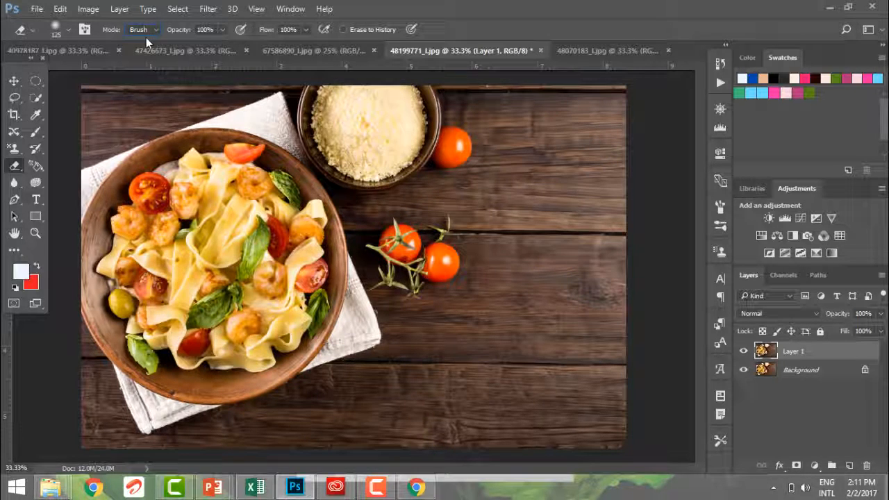
# With the Background layer hidden, try an eraser stroke over the pasta at 25% opacity and undo it.
pyautogui.click(221, 29)
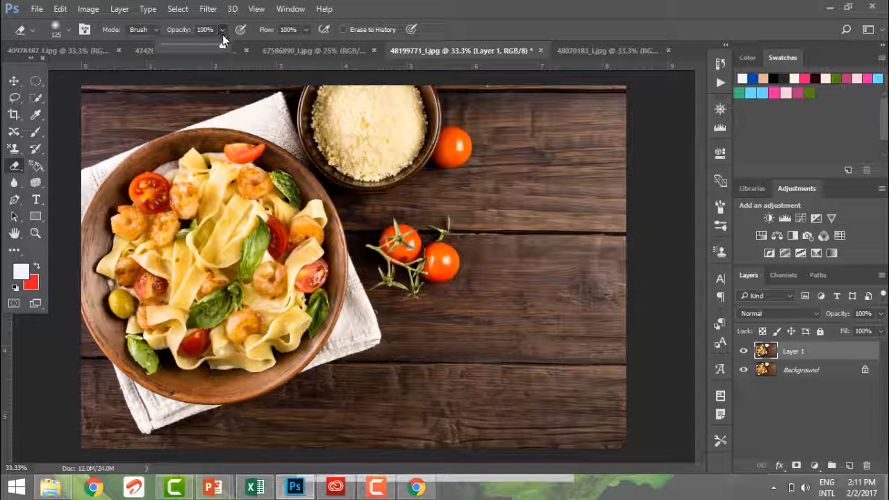
pyautogui.moveTo(223, 44); pyautogui.dragTo(179, 44)
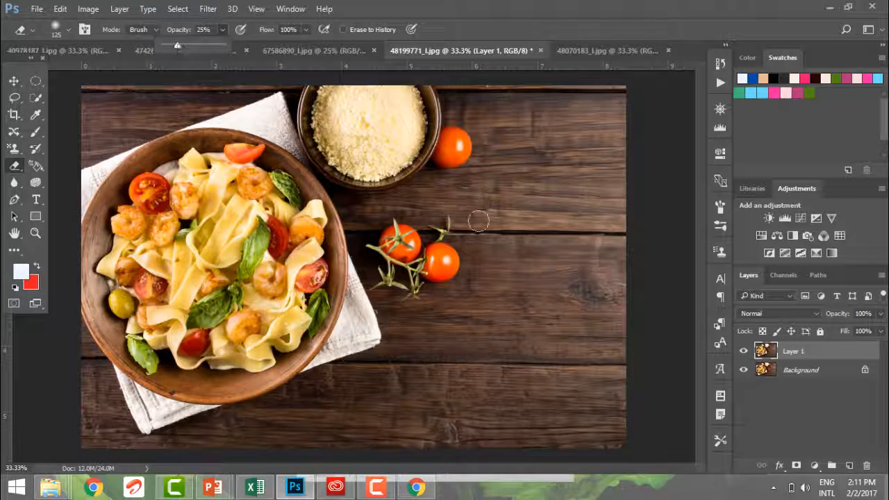
pyautogui.click(743, 371)
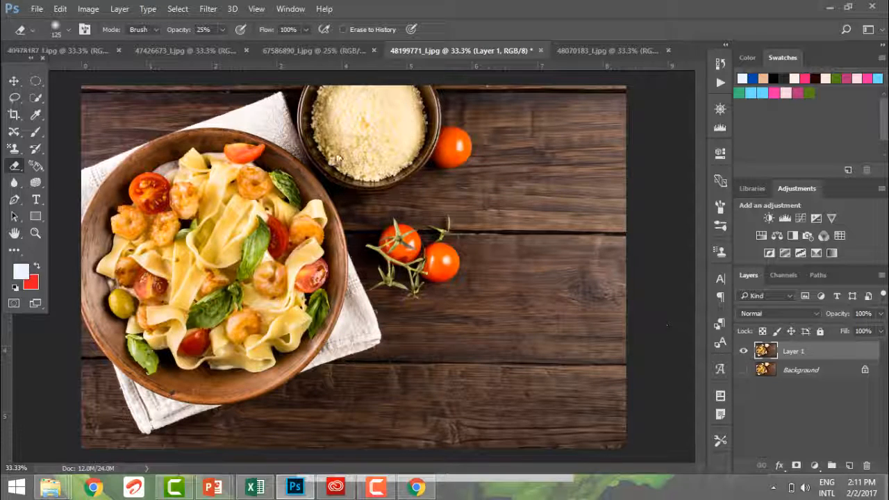
pyautogui.moveTo(198, 164)
pyautogui.mouseDown()
pyautogui.moveTo(229, 159)
pyautogui.moveTo(144, 193)
pyautogui.moveTo(219, 170)
pyautogui.moveTo(241, 178)
pyautogui.moveTo(201, 192)
pyautogui.moveTo(169, 145)
pyautogui.moveTo(209, 158)
pyautogui.moveTo(198, 171)
pyautogui.moveTo(195, 154)
pyautogui.moveTo(198, 212)
pyautogui.mouseUp()
pyautogui.hotkey('ctrl', 'z')
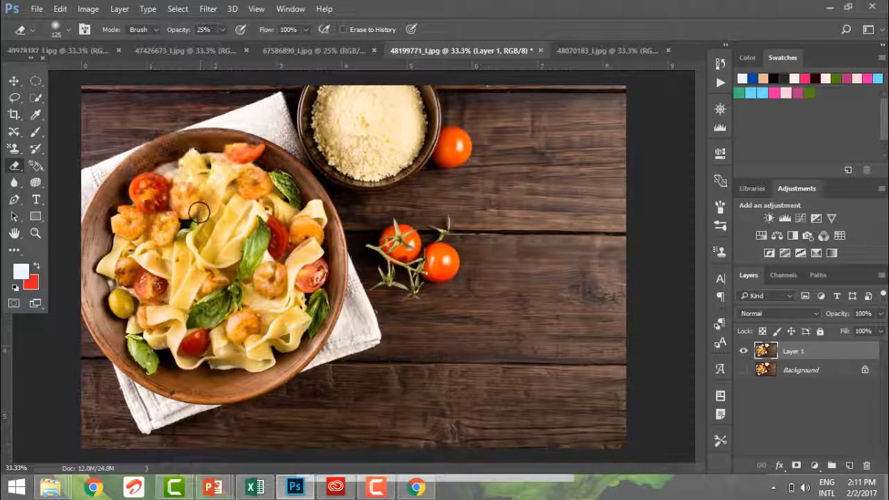
# Set the eraser flow to 21% and erase across the upper part of the pasta bowl.
pyautogui.click(307, 29)
pyautogui.moveTo(307, 44); pyautogui.dragTo(257, 43)
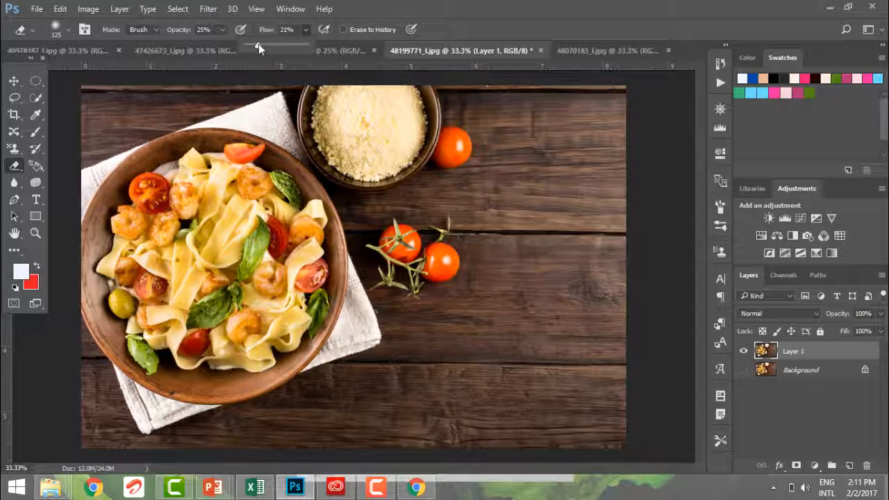
pyautogui.moveTo(158, 194)
pyautogui.mouseDown()
pyautogui.moveTo(138, 205)
pyautogui.moveTo(159, 196)
pyautogui.moveTo(133, 188)
pyautogui.moveTo(144, 232)
pyautogui.moveTo(165, 163)
pyautogui.moveTo(139, 174)
pyautogui.moveTo(208, 143)
pyautogui.moveTo(191, 215)
pyautogui.moveTo(277, 155)
pyautogui.mouseUp()
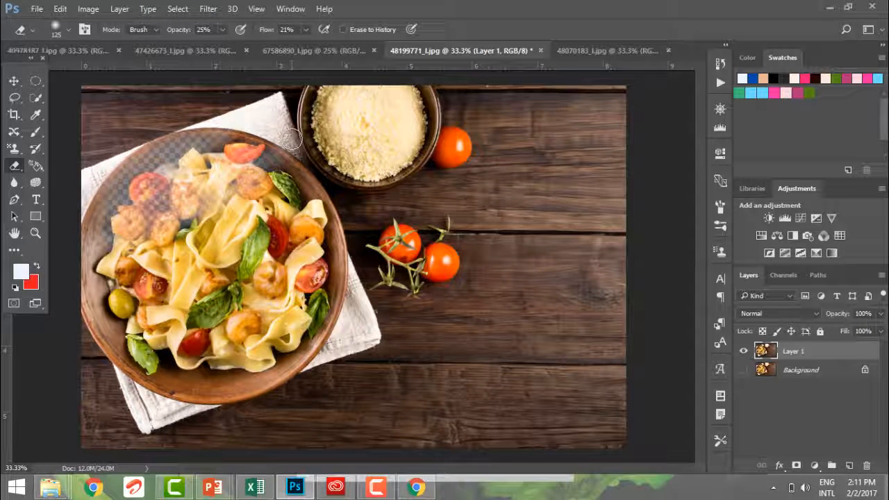
# Set both the eraser flow and the eraser opacity to 100%.
pyautogui.click(304, 30)
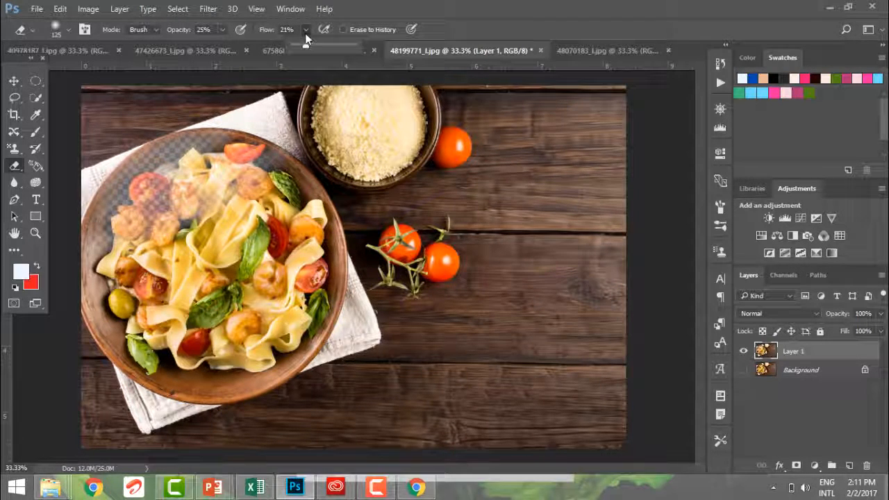
pyautogui.moveTo(304, 44); pyautogui.dragTo(356, 45)
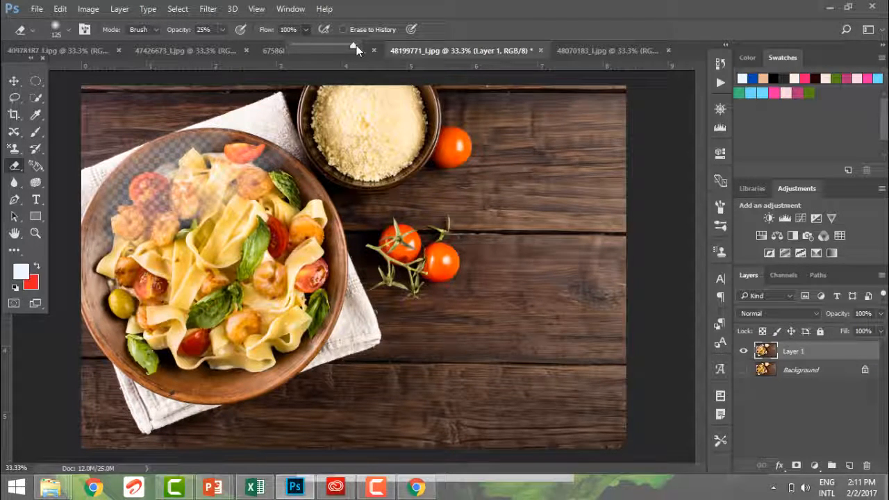
pyautogui.click(222, 30)
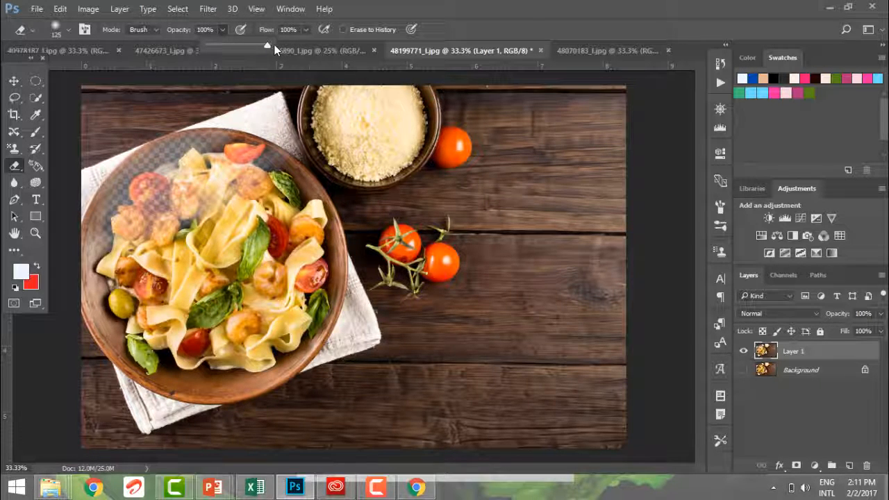
# Dab the eraser once on the pasta and undo all the strokes made on Layer 1.
pyautogui.click(266, 210)
pyautogui.hotkey('ctrl', 'alt', 'z')
pyautogui.hotkey('ctrl', 'alt', 'z')
pyautogui.hotkey('ctrl', 'alt', 'z')
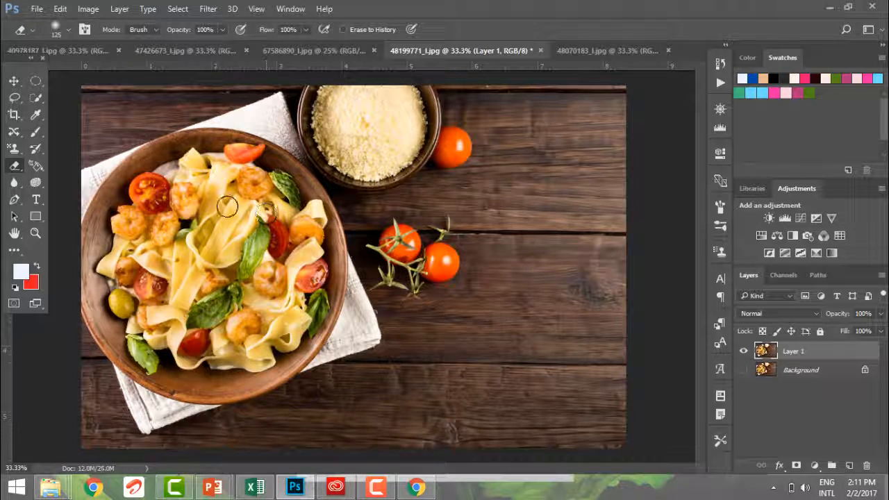
# Set the eraser brush size to 100 px, try one dab beside the pasta bowl, and undo it.
pyautogui.click(61, 32)
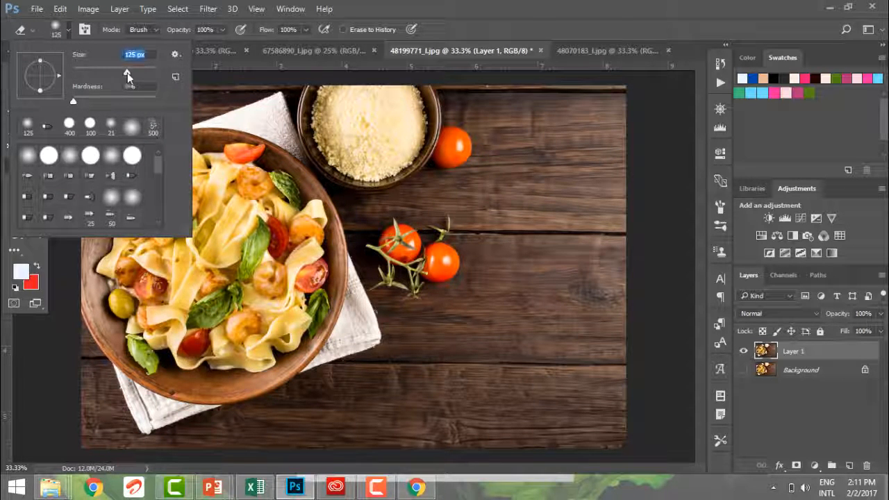
pyautogui.moveTo(128, 72); pyautogui.dragTo(114, 71)
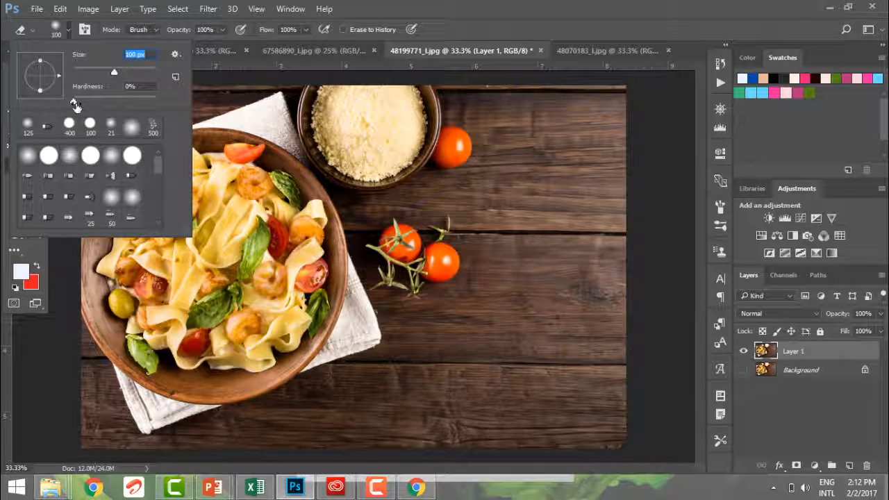
pyautogui.click(355, 238)
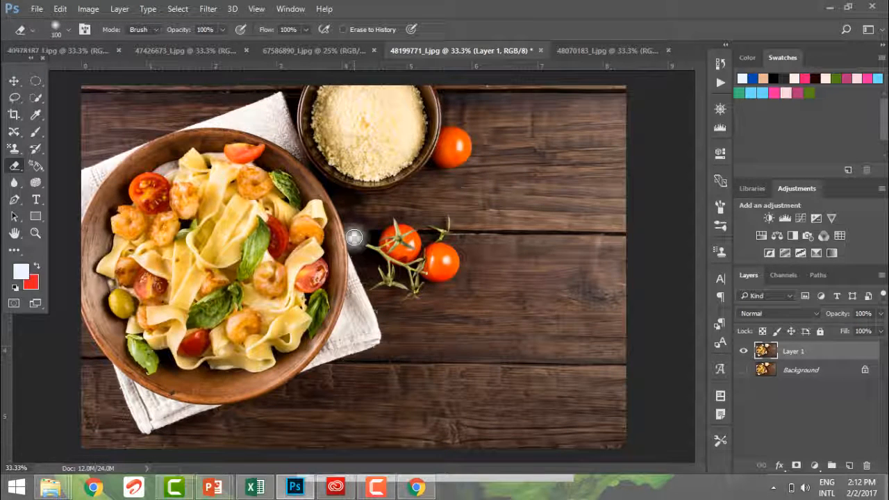
pyautogui.hotkey('ctrl', 'z')
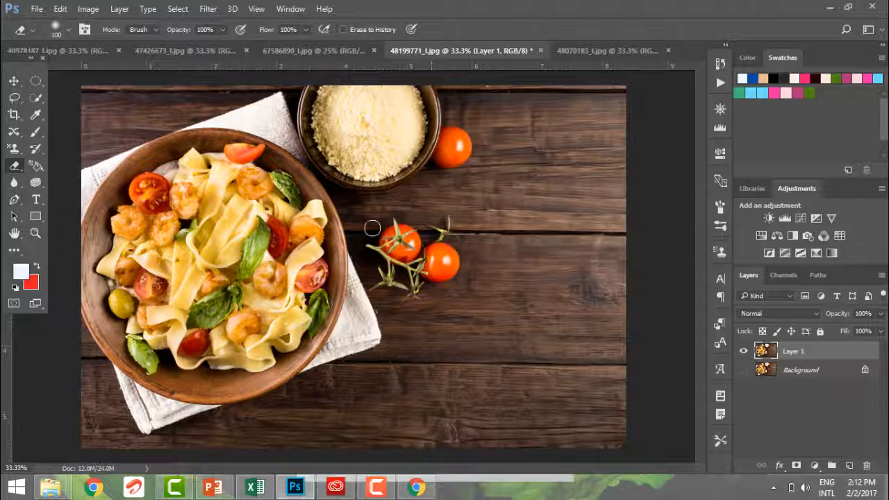
# Select the left tomato of the vine cluster together with its stem using the Quick Selection tool.
pyautogui.click(34, 102)
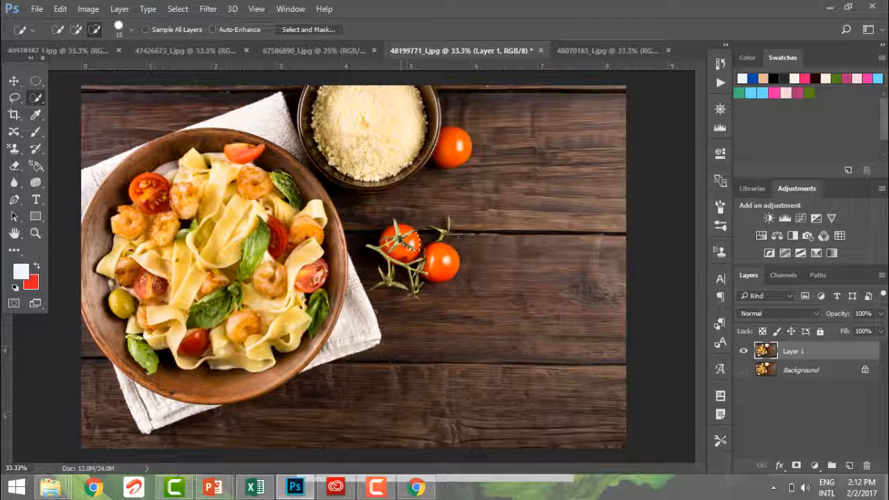
pyautogui.click(400, 238)
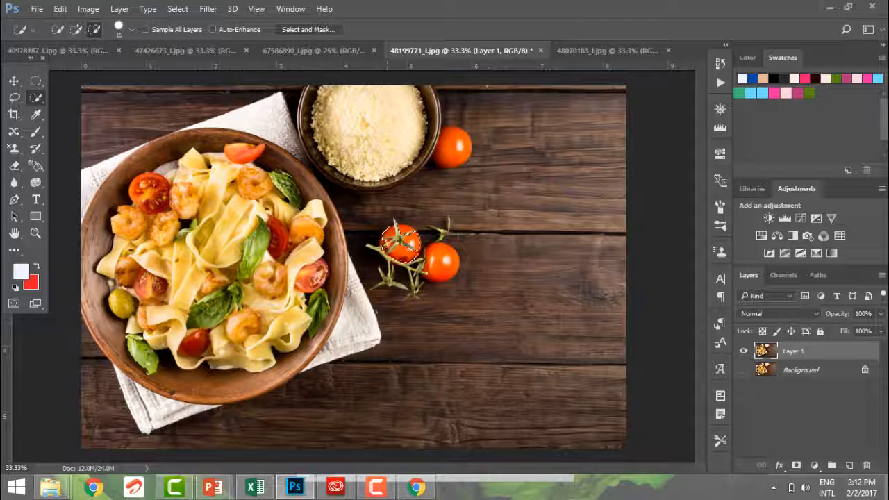
pyautogui.click(383, 248)
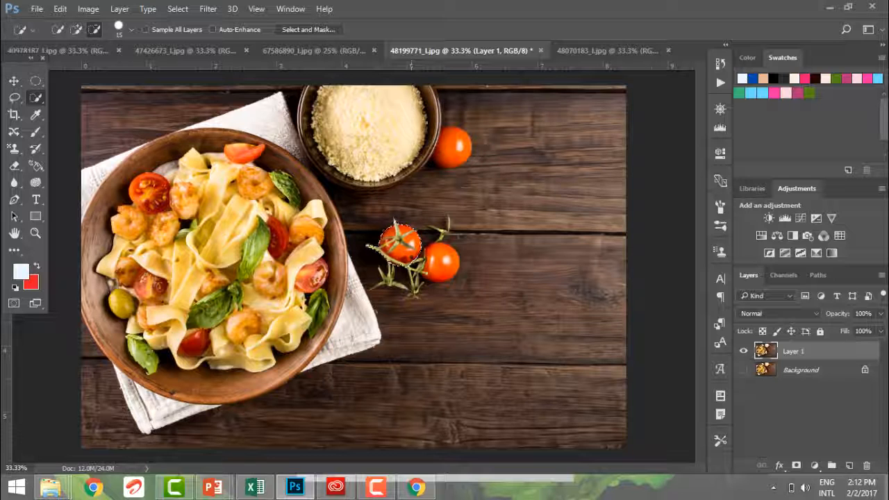
# Place many copies of the selected tomato around the vine cluster on Layer 1 with the Move tool.
pyautogui.click(14, 81)
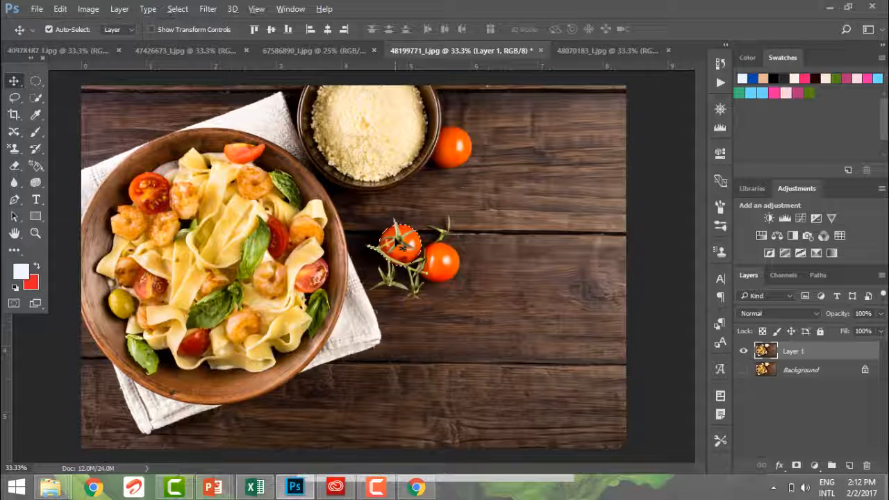
pyautogui.moveTo(402, 246); pyautogui.dragTo(441, 217)
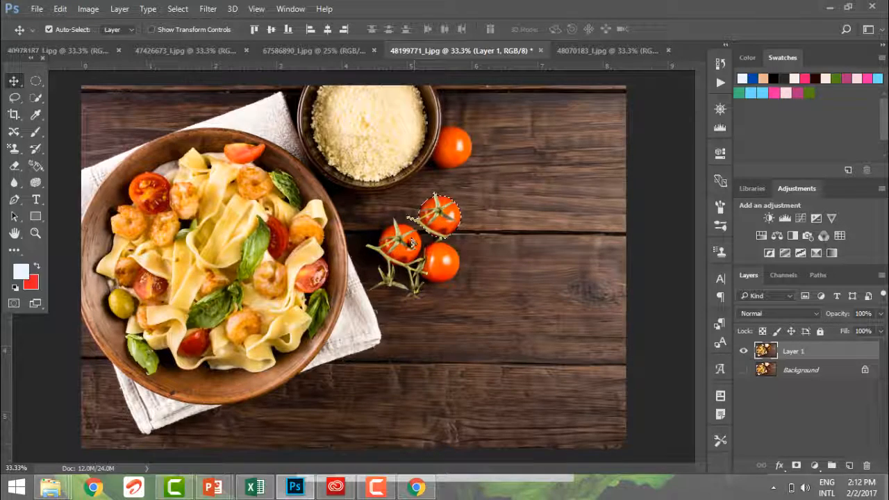
pyautogui.moveTo(412, 243); pyautogui.dragTo(387, 310)
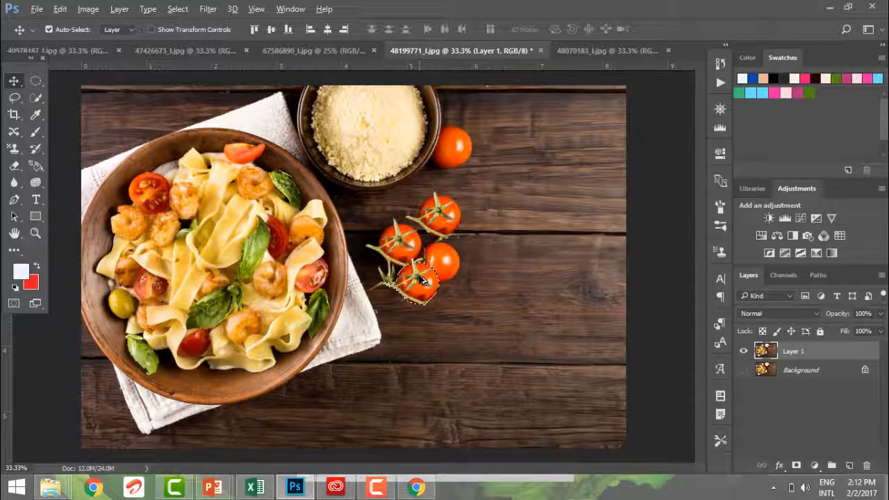
pyautogui.moveTo(423, 278); pyautogui.dragTo(454, 241)
pyautogui.moveTo(460, 202); pyautogui.dragTo(403, 297)
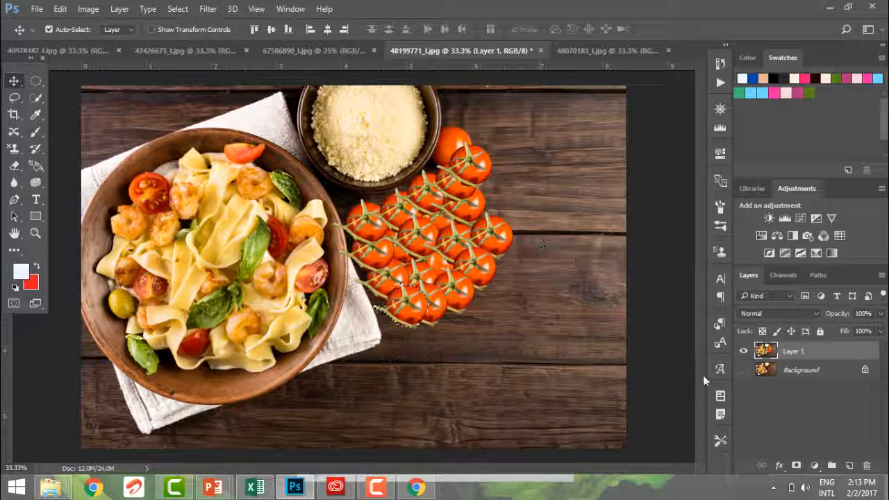
# With the Background layer shown and the selection cleared, erase all the duplicated tomatoes from Layer 1.
pyautogui.click(743, 370)
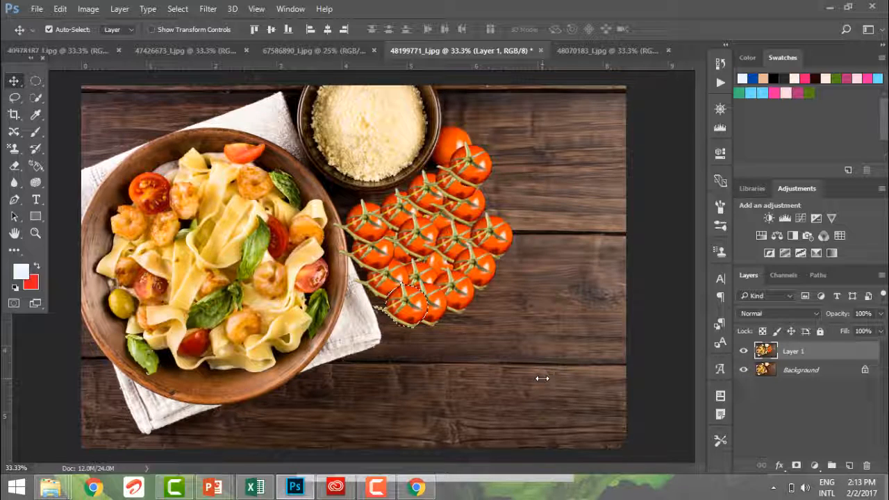
pyautogui.hotkey('ctrl', 'd')
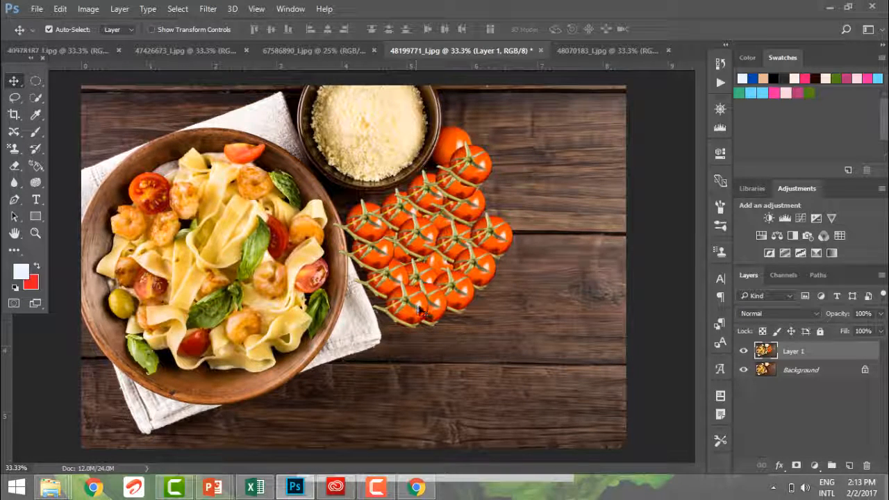
pyautogui.press('e')
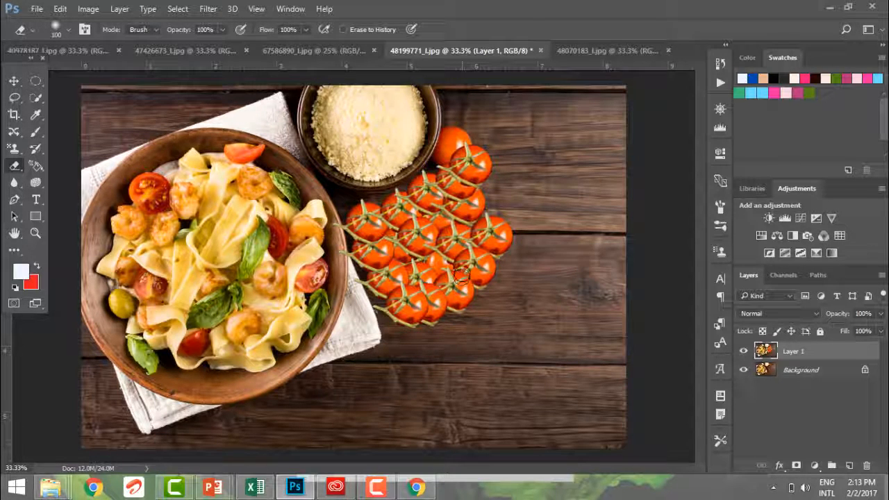
pyautogui.moveTo(461, 275)
pyautogui.mouseDown()
pyautogui.moveTo(481, 240)
pyautogui.moveTo(471, 275)
pyautogui.moveTo(485, 229)
pyautogui.moveTo(466, 244)
pyautogui.moveTo(496, 229)
pyautogui.moveTo(507, 247)
pyautogui.moveTo(482, 289)
pyautogui.moveTo(505, 263)
pyautogui.moveTo(458, 299)
pyautogui.moveTo(444, 281)
pyautogui.moveTo(456, 251)
pyautogui.moveTo(444, 254)
pyautogui.moveTo(468, 266)
pyautogui.mouseUp()
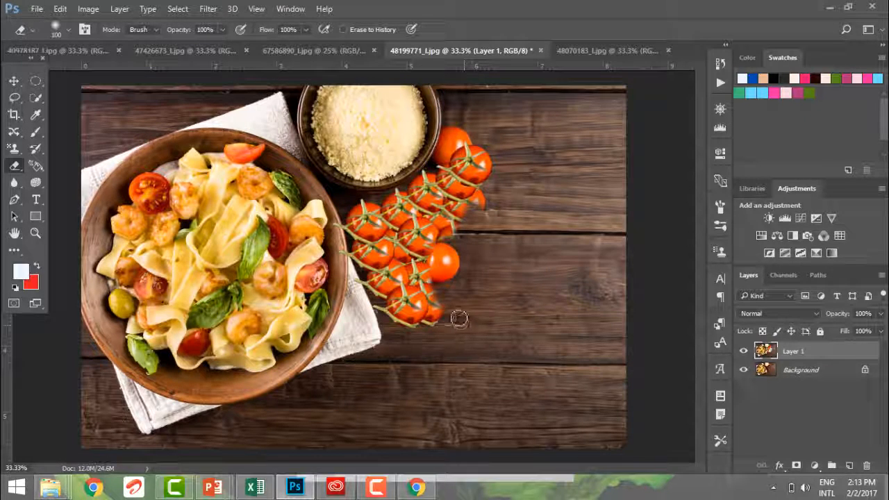
pyautogui.moveTo(459, 319)
pyautogui.mouseDown()
pyautogui.moveTo(420, 302)
pyautogui.moveTo(428, 285)
pyautogui.moveTo(419, 296)
pyautogui.moveTo(416, 288)
pyautogui.moveTo(398, 336)
pyautogui.moveTo(385, 296)
pyautogui.moveTo(378, 307)
pyautogui.moveTo(416, 331)
pyautogui.moveTo(397, 191)
pyautogui.moveTo(413, 179)
pyautogui.moveTo(424, 219)
pyautogui.moveTo(388, 322)
pyautogui.moveTo(497, 164)
pyautogui.moveTo(519, 161)
pyautogui.moveTo(438, 204)
pyautogui.moveTo(482, 106)
pyautogui.moveTo(483, 138)
pyautogui.moveTo(490, 136)
pyautogui.moveTo(401, 221)
pyautogui.mouseUp()
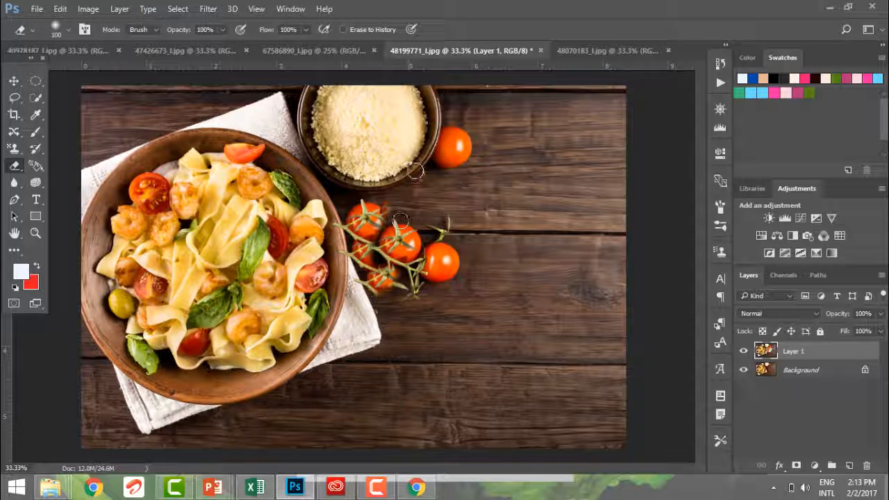
pyautogui.moveTo(416, 171)
pyautogui.mouseDown()
pyautogui.moveTo(375, 215)
pyautogui.moveTo(378, 200)
pyautogui.moveTo(381, 216)
pyautogui.moveTo(357, 205)
pyautogui.moveTo(341, 250)
pyautogui.moveTo(343, 231)
pyautogui.moveTo(372, 289)
pyautogui.moveTo(364, 221)
pyautogui.moveTo(382, 256)
pyautogui.moveTo(368, 262)
pyautogui.moveTo(362, 255)
pyautogui.moveTo(384, 272)
pyautogui.moveTo(415, 274)
pyautogui.mouseUp()
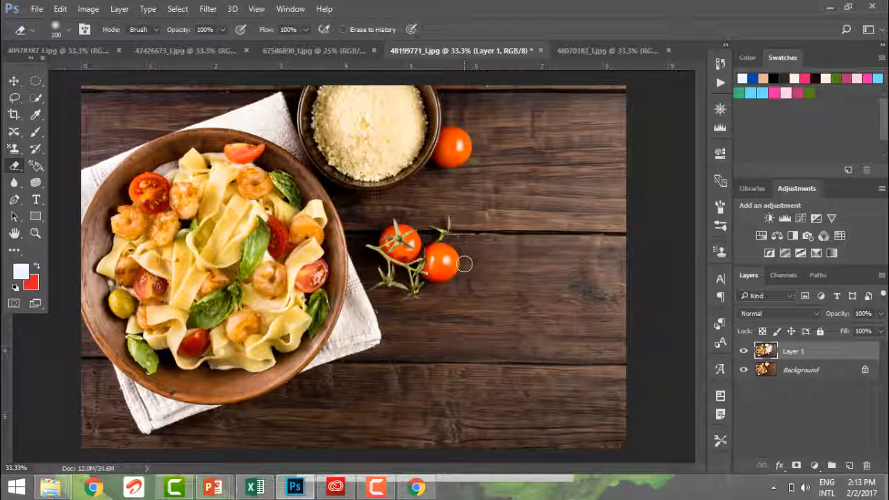